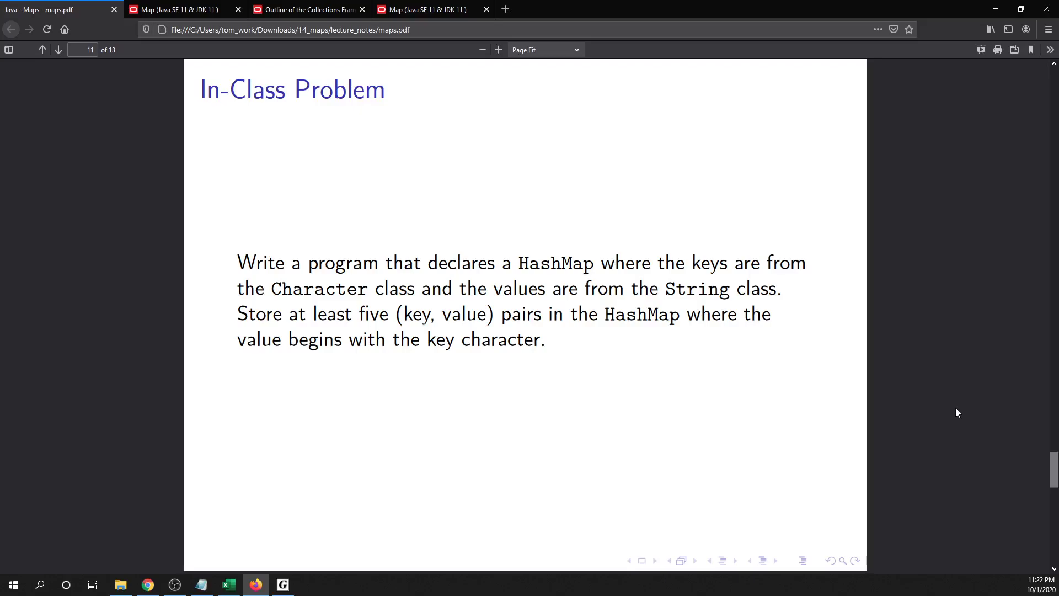
- Create a new Java file and add the java.util import line
click(283, 584)
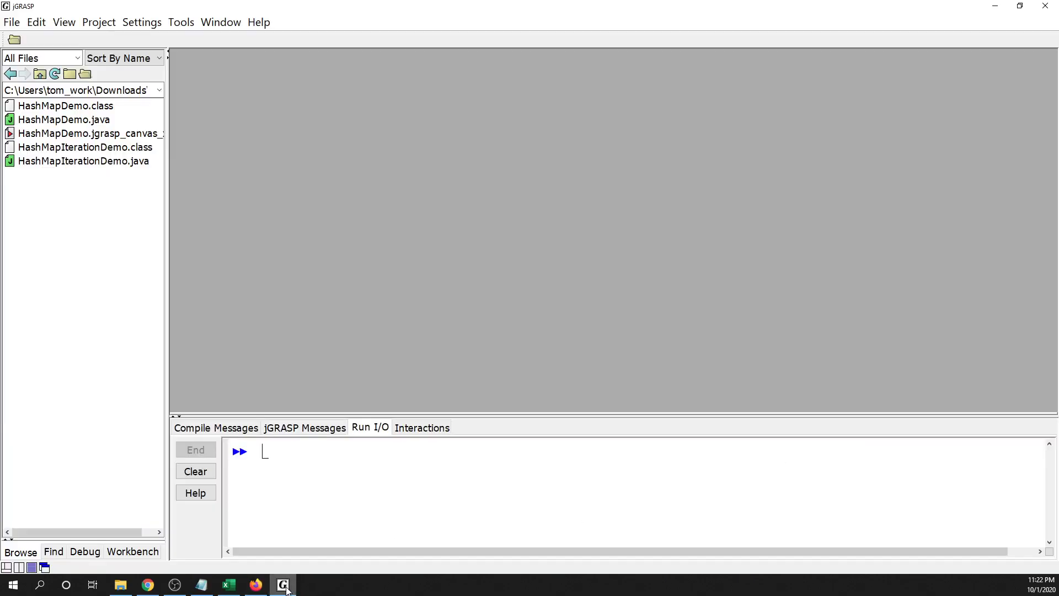
click(11, 22)
mouse_move(34, 41)
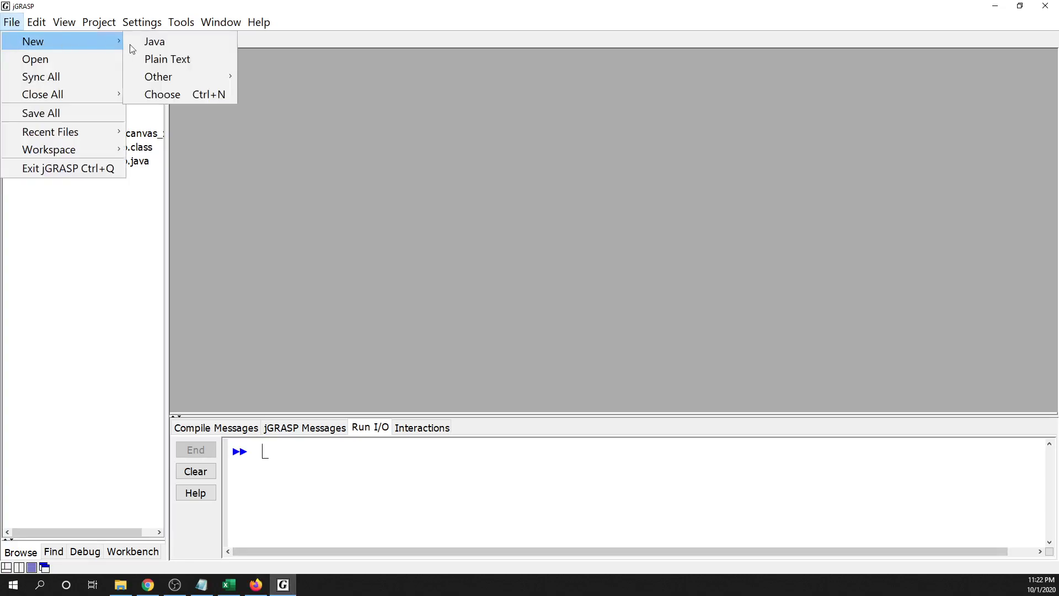
click(154, 41)
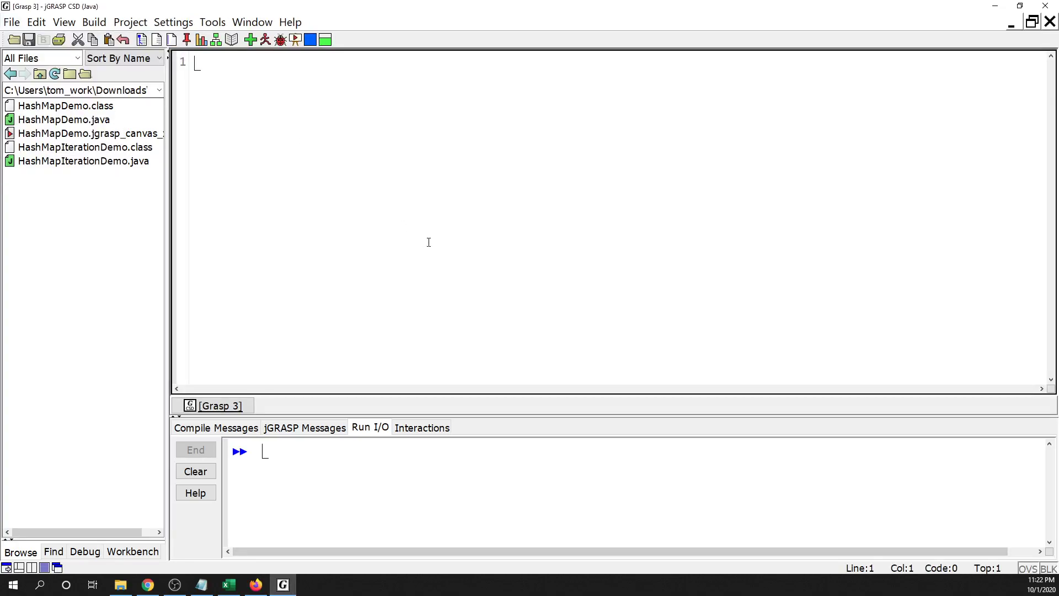
text(import java.util.*;)
key(Return)
key(Return)
text(public class)
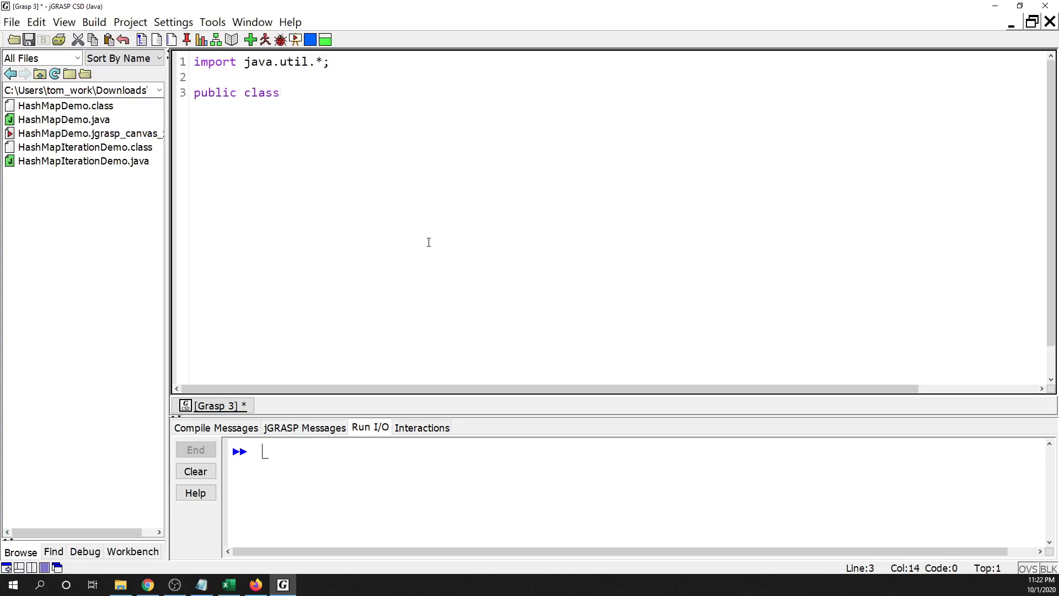
click(255, 585)
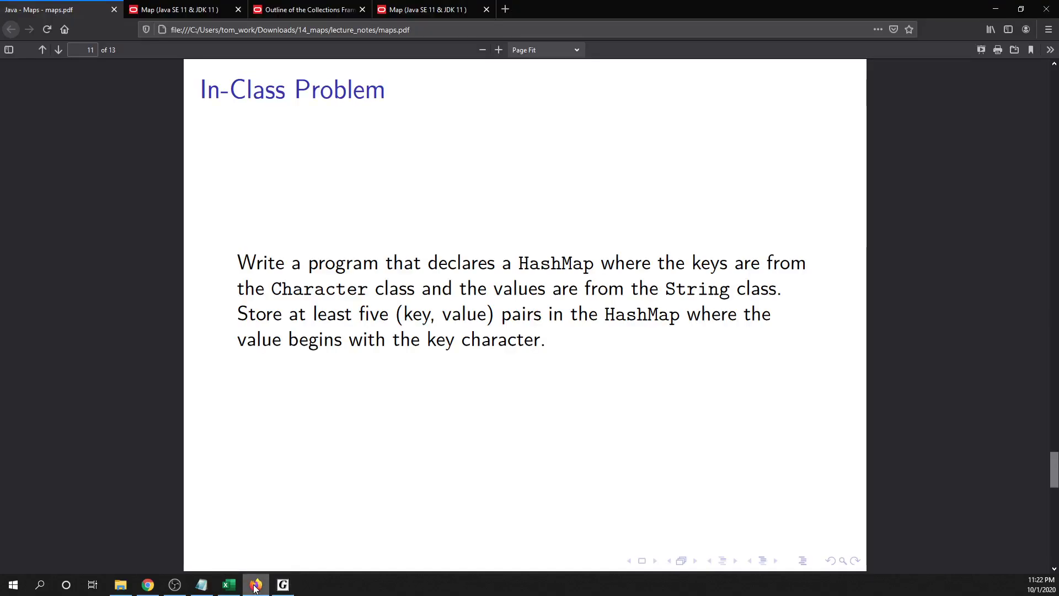
click(256, 585)
text(C)
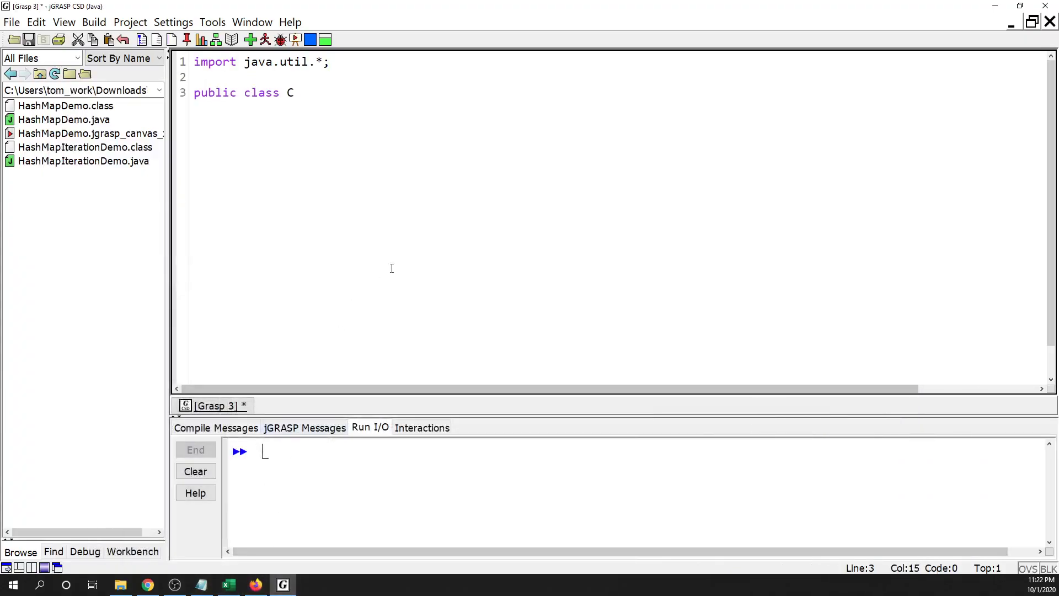
text(haracterStringMap)
- Add the public class CharacterStringMap header with its opening and closing braces
key(Return)
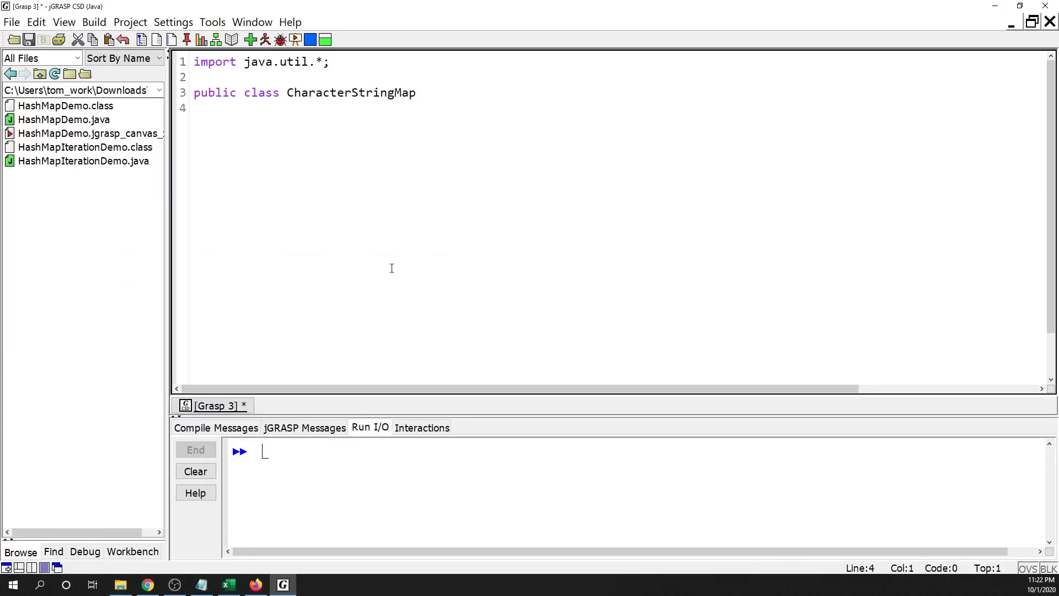
text({)
key(Return)
text(})
key(Left)
key(Return)
key(Up)
key(Tab)
text(public stati)
- Add an empty, indented main method inside the CharacterStringMap class
key(BackSpace)
text(ic )
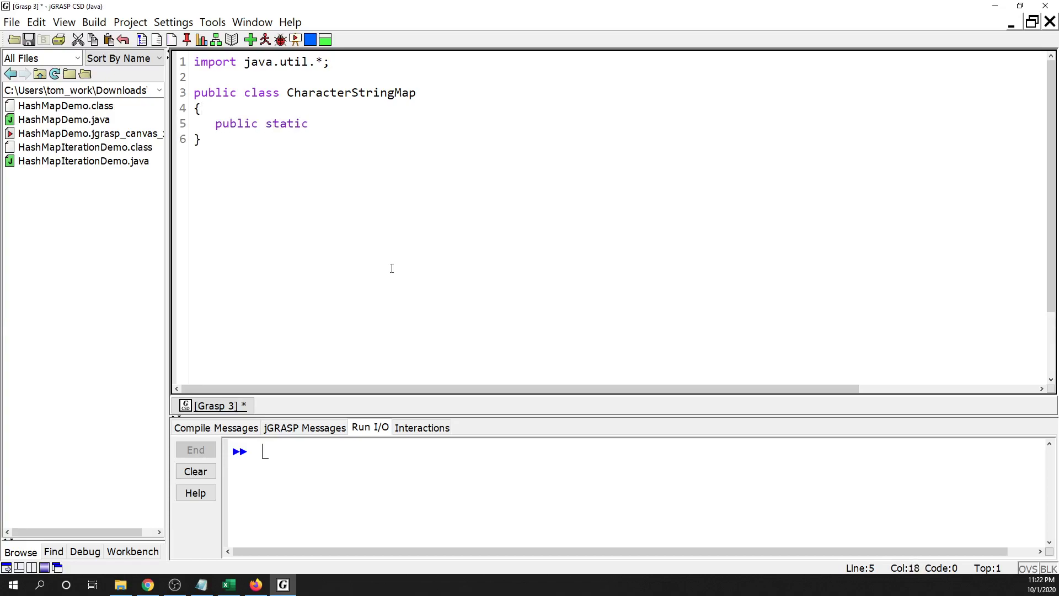
text(void main(String[] args))
key(Return)
text({)
key(Return)
text(})
key(Left)
key(Return)
key(Up)
key(Tab)
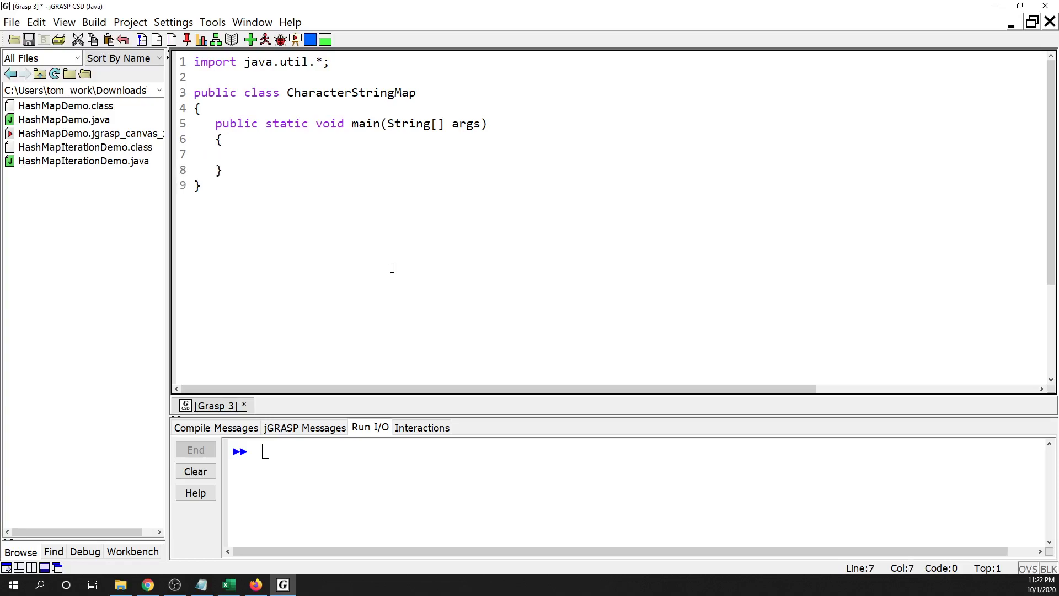
text(Map<)
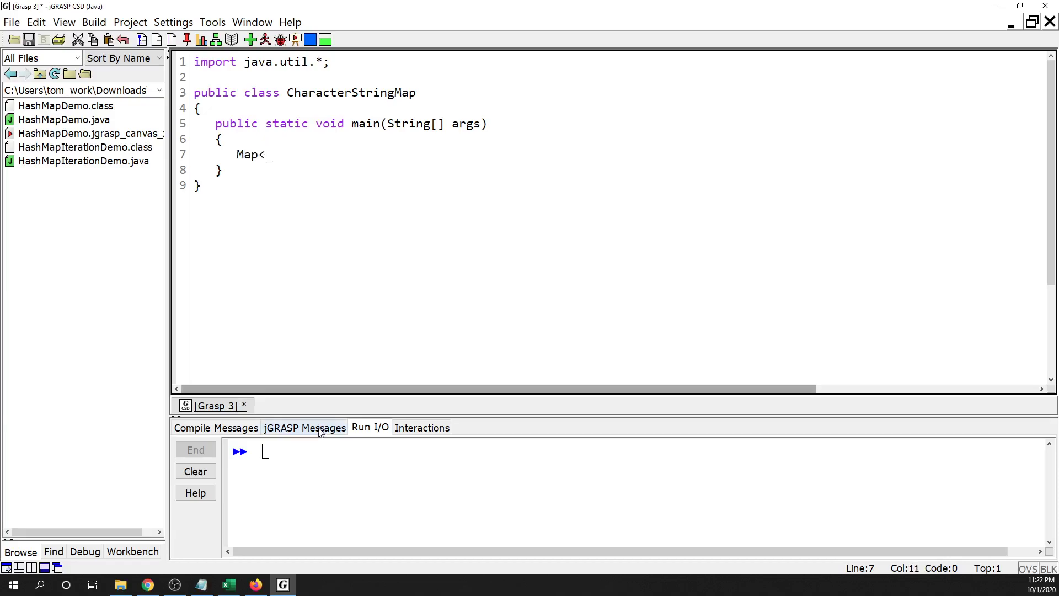
- On line 7, write Map<Character, String> map = new HashMap<Character, String>(); with a blank line after it
click(256, 585)
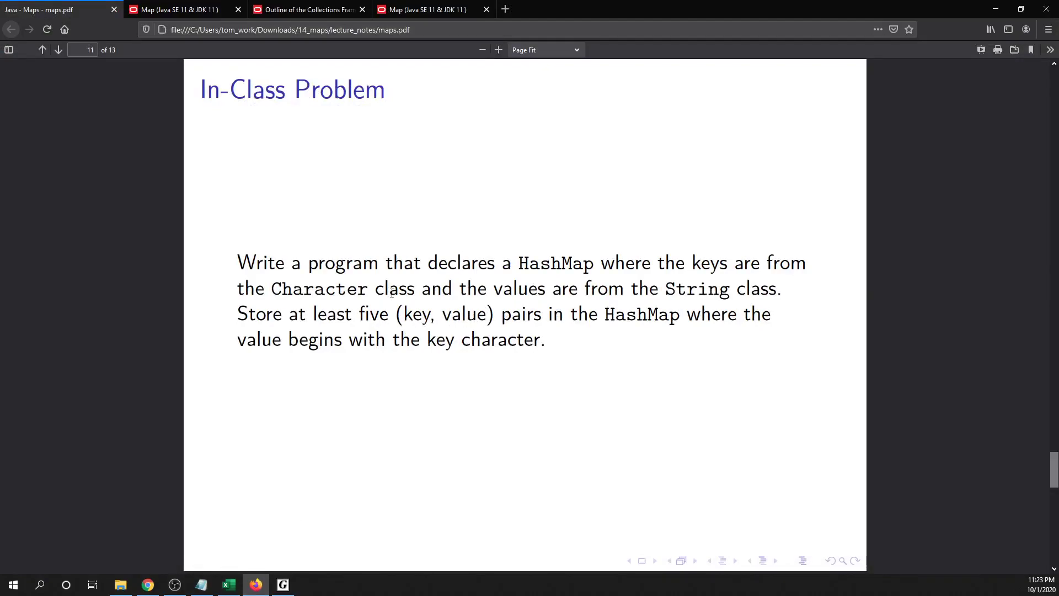
drag(270, 288, 370, 291)
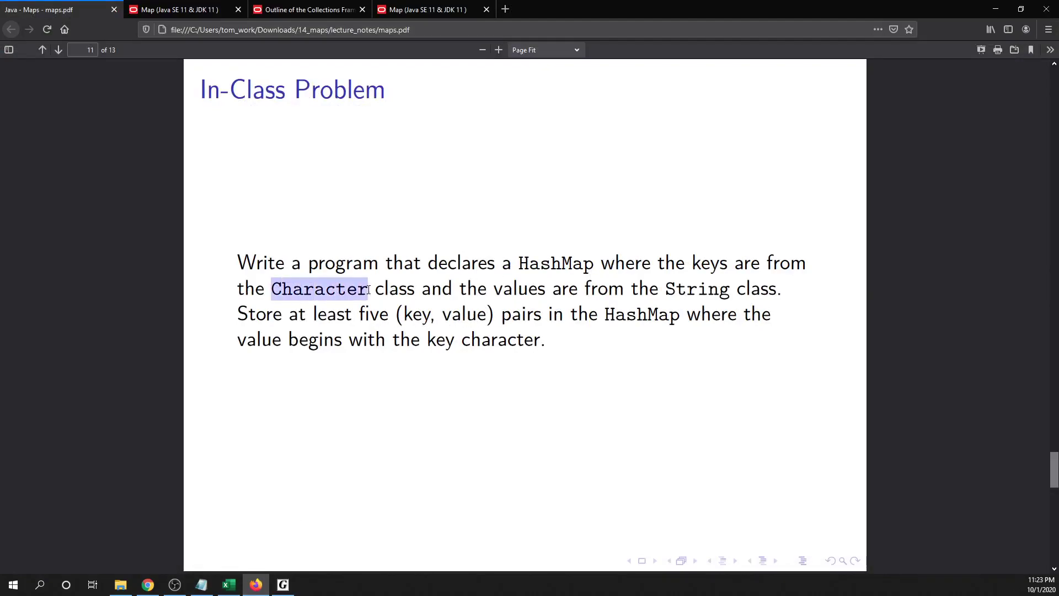
click(282, 585)
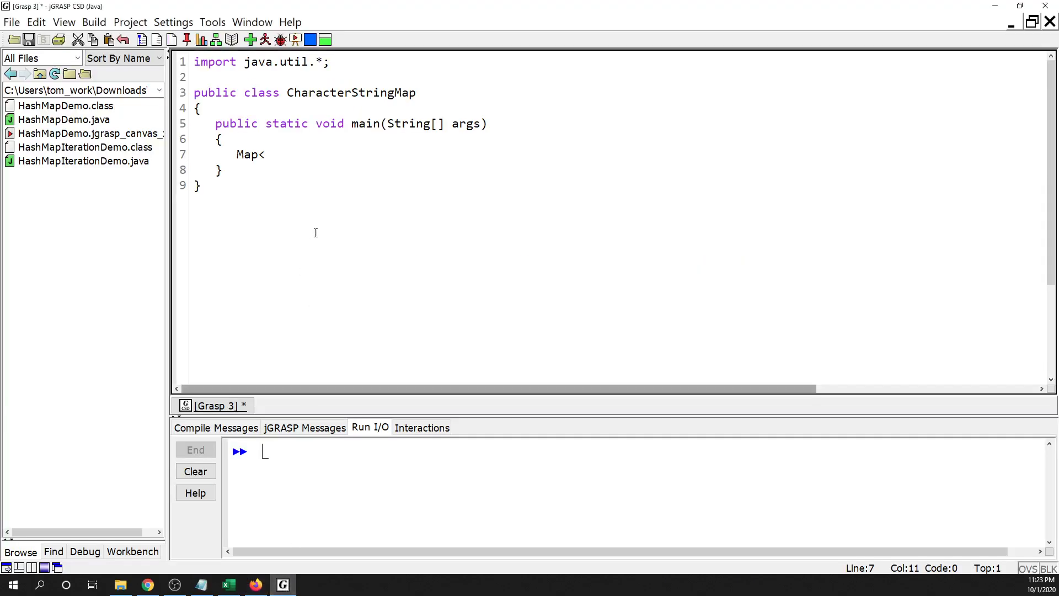
text(Chracter)
key(BackSpace)
key(BackSpace)
key(BackSpace)
key(BackSpace)
key(BackSpace)
key(BackSpace)
text(aracter, String>)
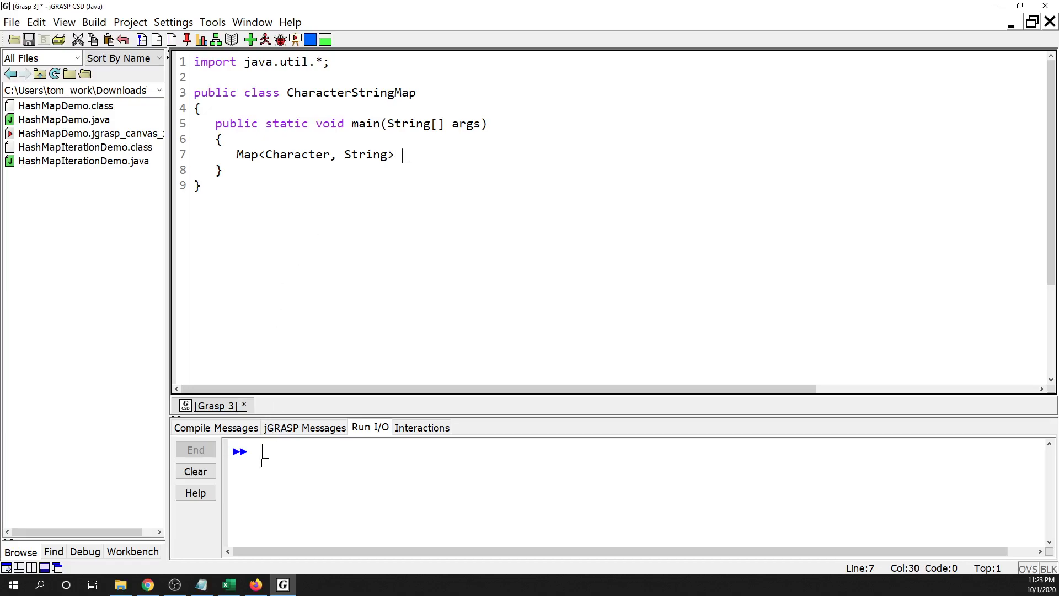
click(256, 586)
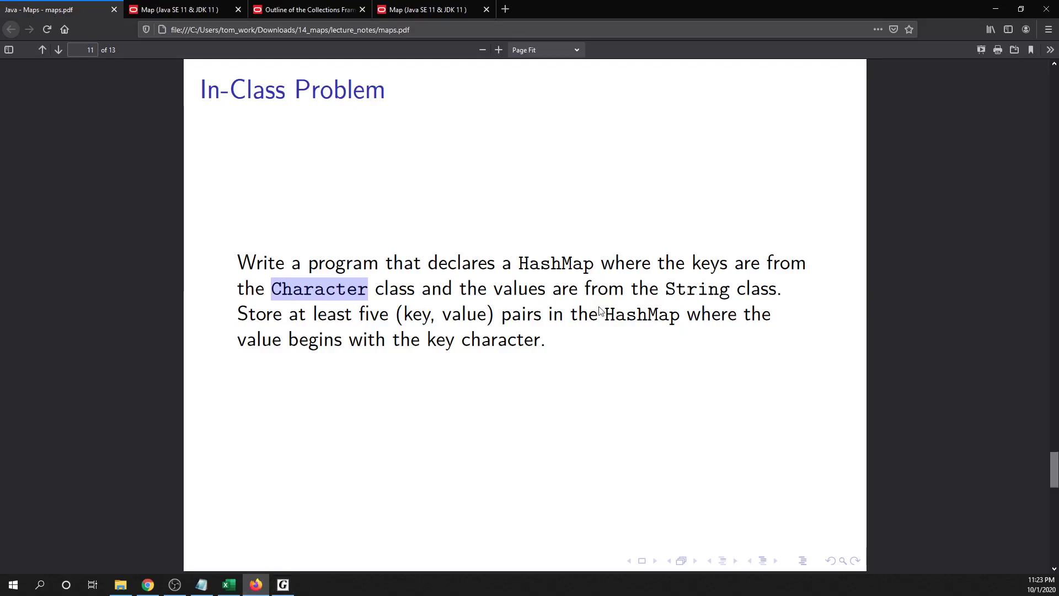
click(282, 585)
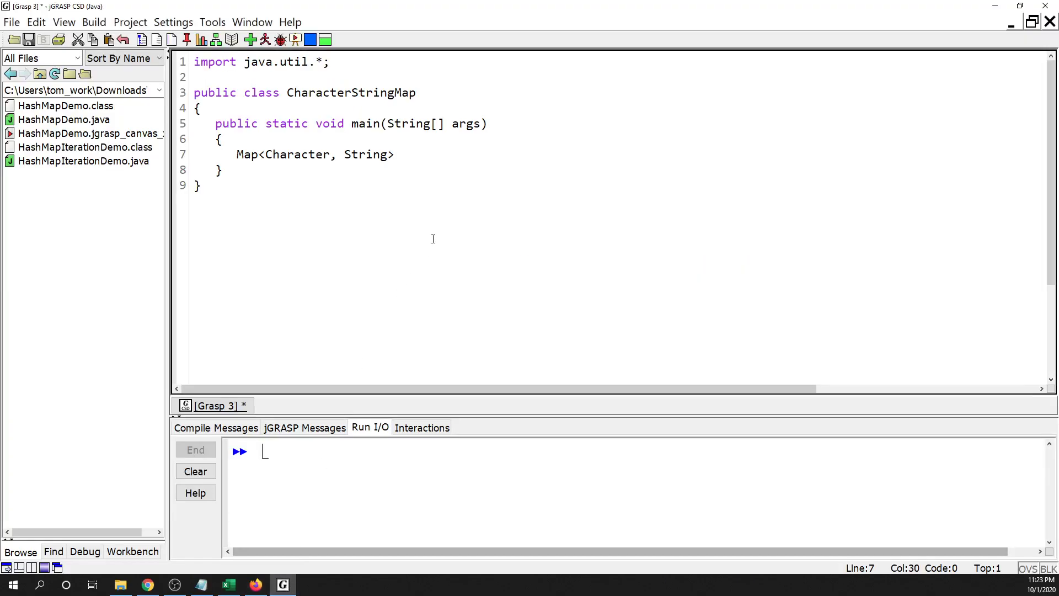
text(map = new Hasm)
key(BackSpace)
text(hMap)
text(<)
key(BackSpace)
text(<Character, String>();)
key(Return)
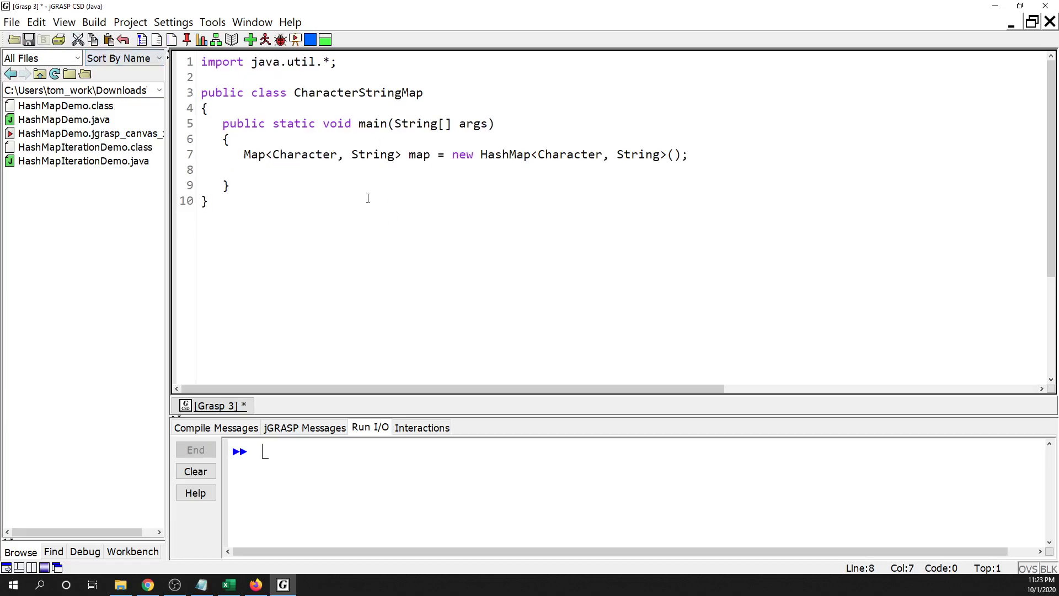
- Compile the program, saving it as CharacterStringMap.java in lecture_code when prompted
drag(244, 155, 266, 155)
click(250, 39)
click(566, 250)
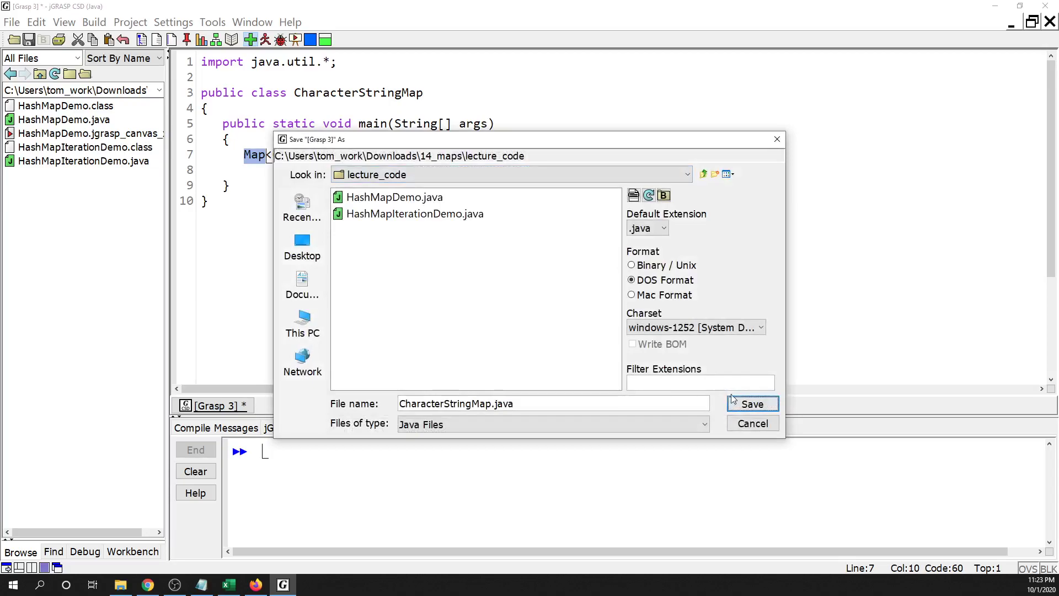
click(750, 404)
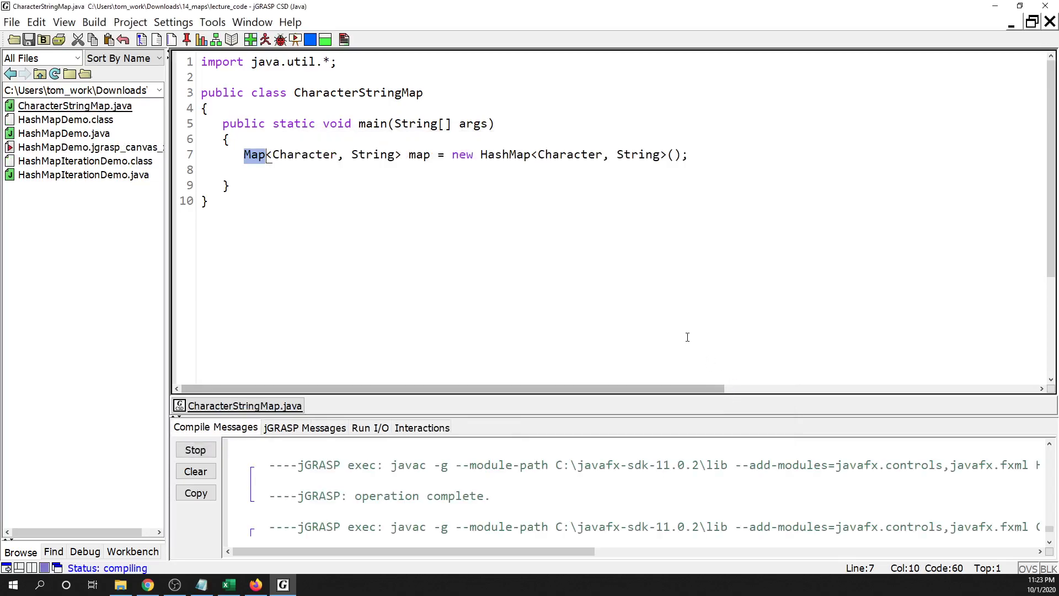
- Change line 7's declared type from HashMap to Map, keeping new HashMap<Character, String>()
click(245, 157)
text(Hash)
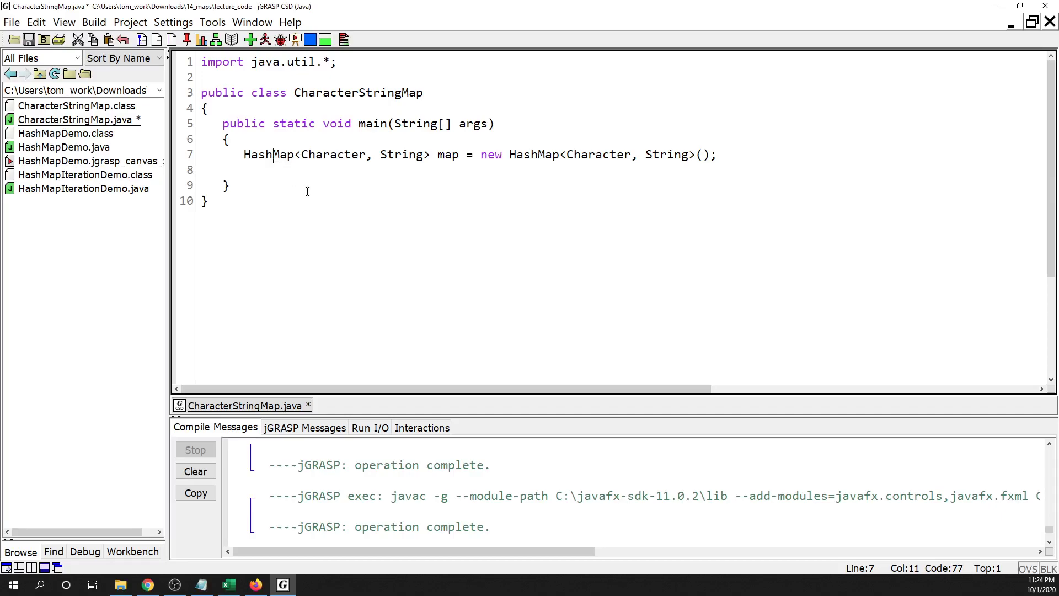
key(BackSpace)
key(BackSpace)
key(BackSpace)
key(BackSpace)
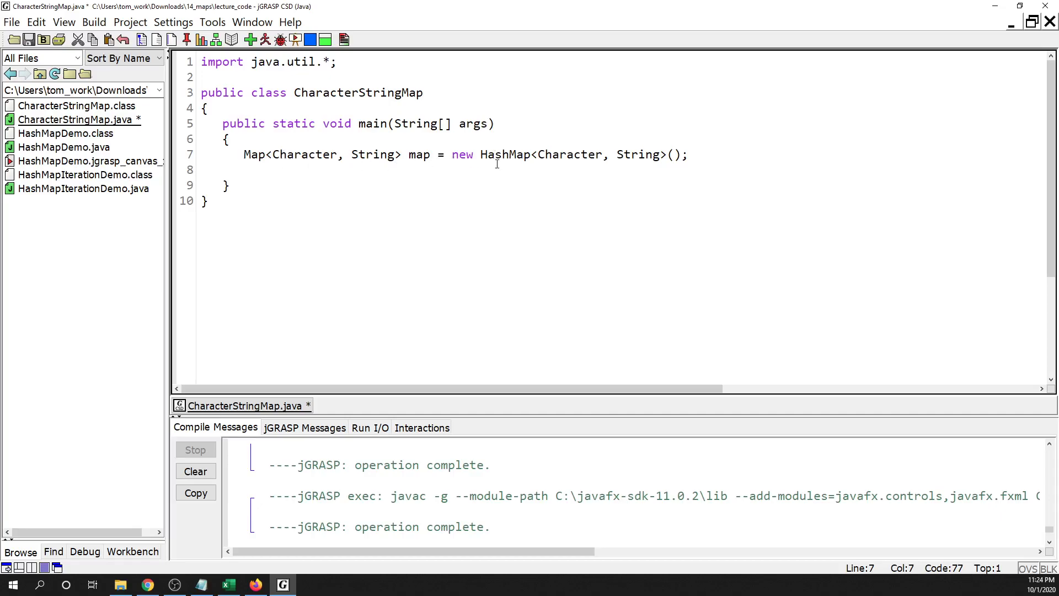
drag(487, 155, 533, 155)
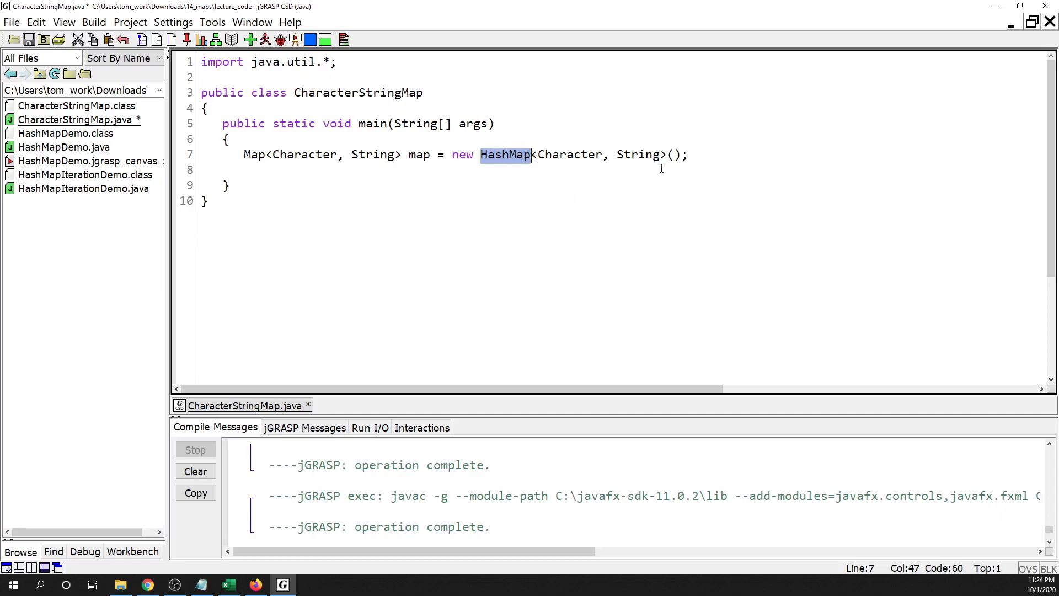
key(End)
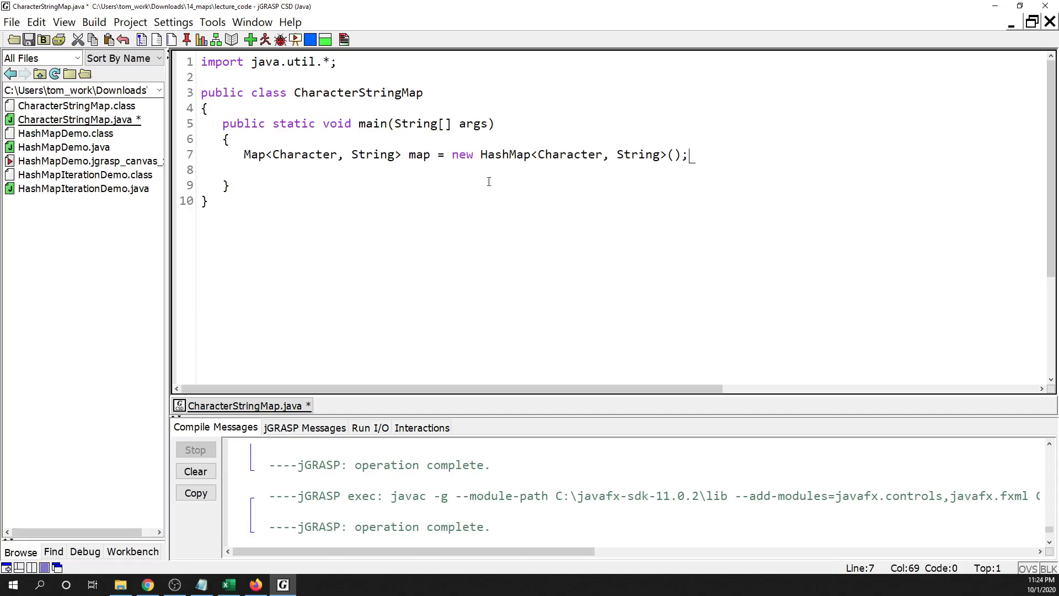
- Add map.put('a', "apple"); and map.put('b', "butter"); below the declaration
key(Return)
key(Return)
text(map()
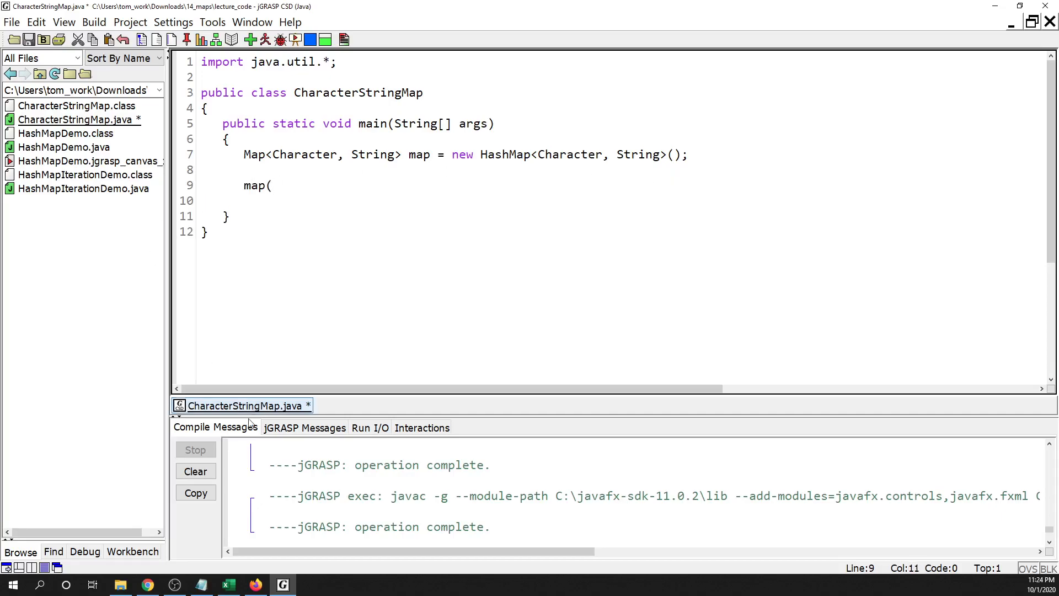
click(255, 585)
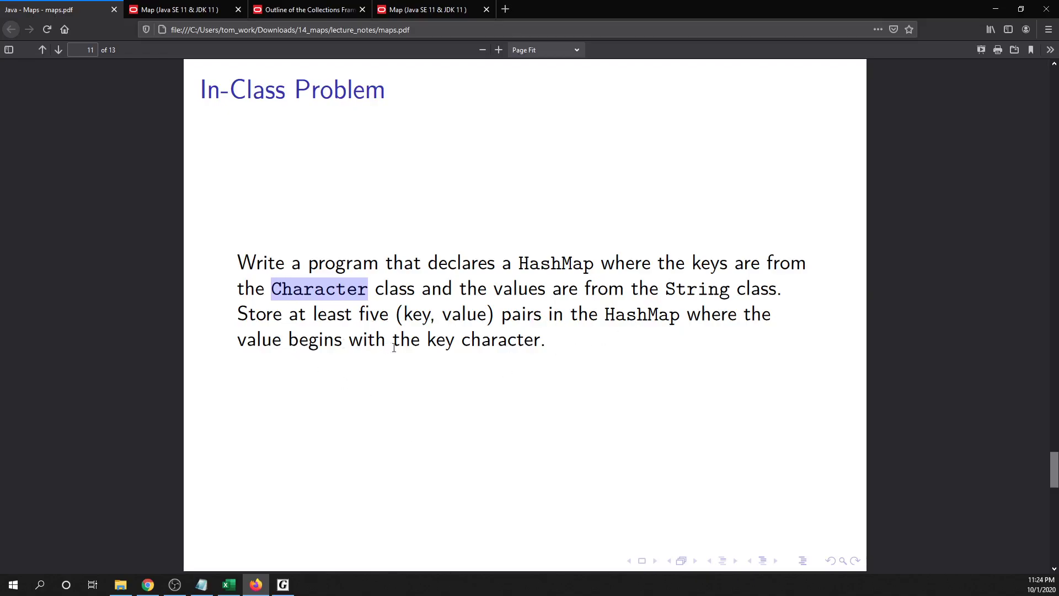
click(282, 584)
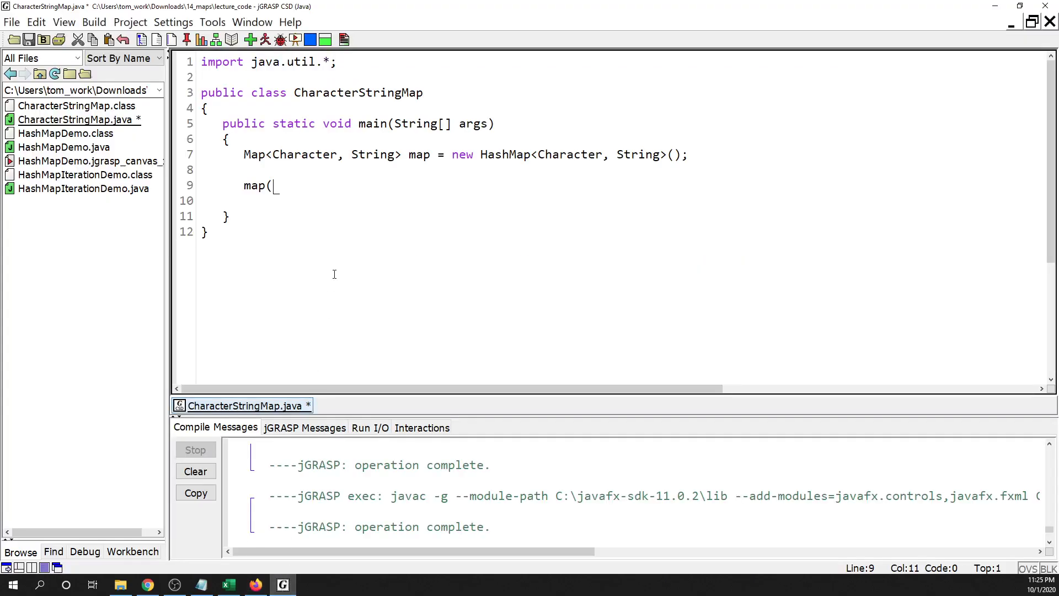
text('a')
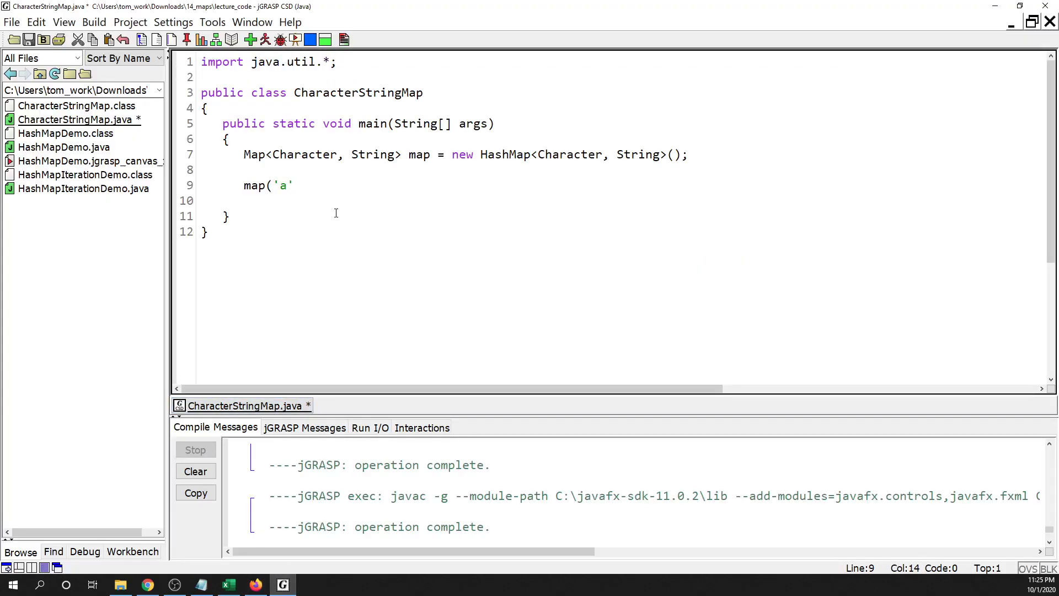
text(,)
click(275, 184)
drag(275, 185, 278, 184)
click(301, 189)
text("apple")
text();)
key(Return)
text(map)
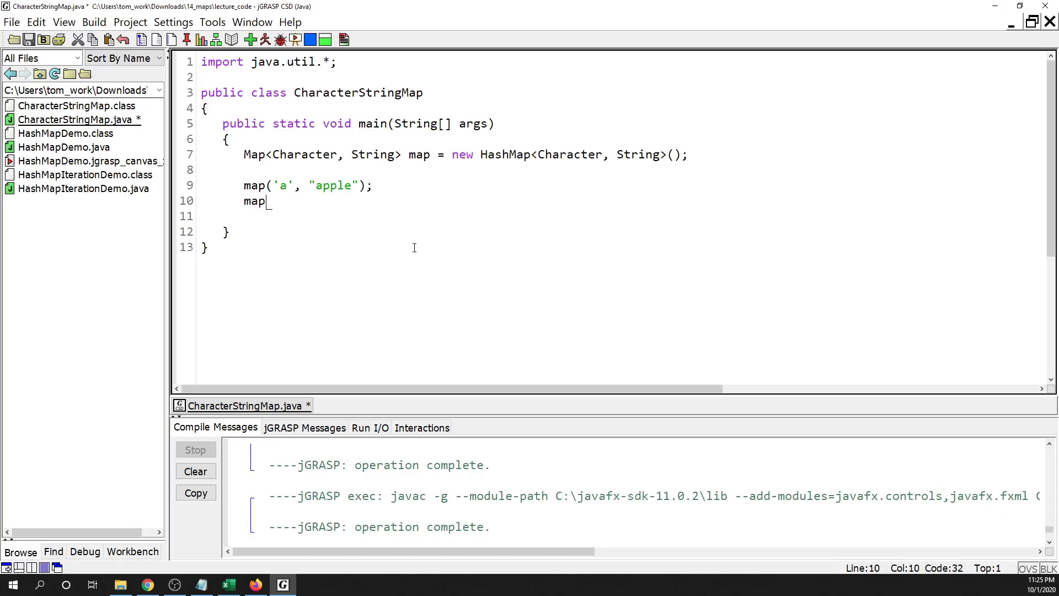
text(('b', "butter");)
key(Return)
text(map()
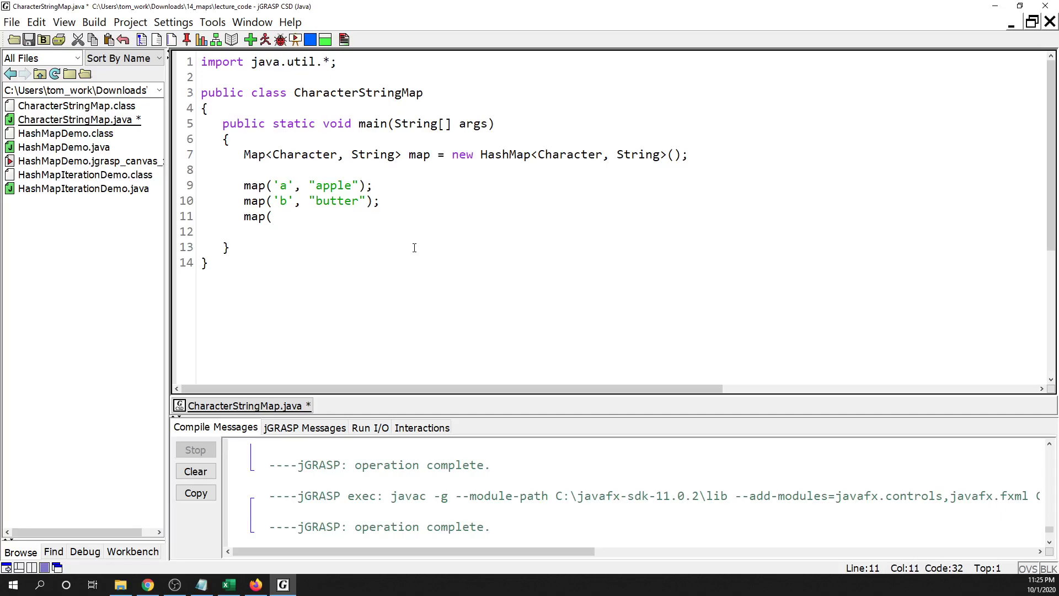
- Correct the text after map on lines 9–11 and add map.put('c', "charlie");
key(Up)
key(Up)
key(Left)
text(.put)
key(Down)
key(Left)
key(Left)
key(Left)
text(.put)
key(Down)
key(Left)
key(Left)
key(Right)
text(.put)
key(Right)
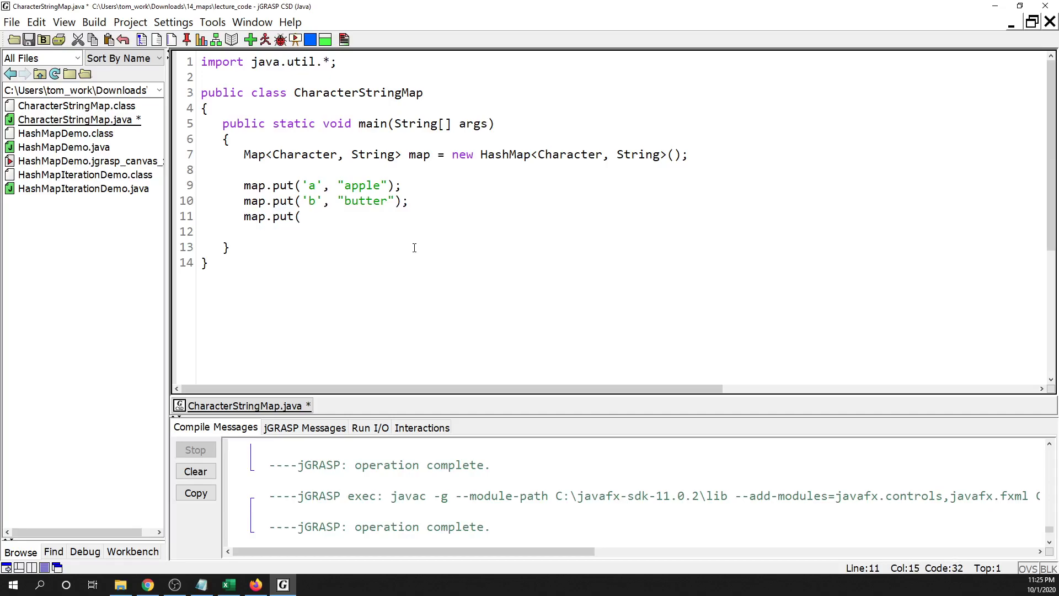
text('c', )
text("charlie");)
key(Return)
text(map.put('d', "delta"))
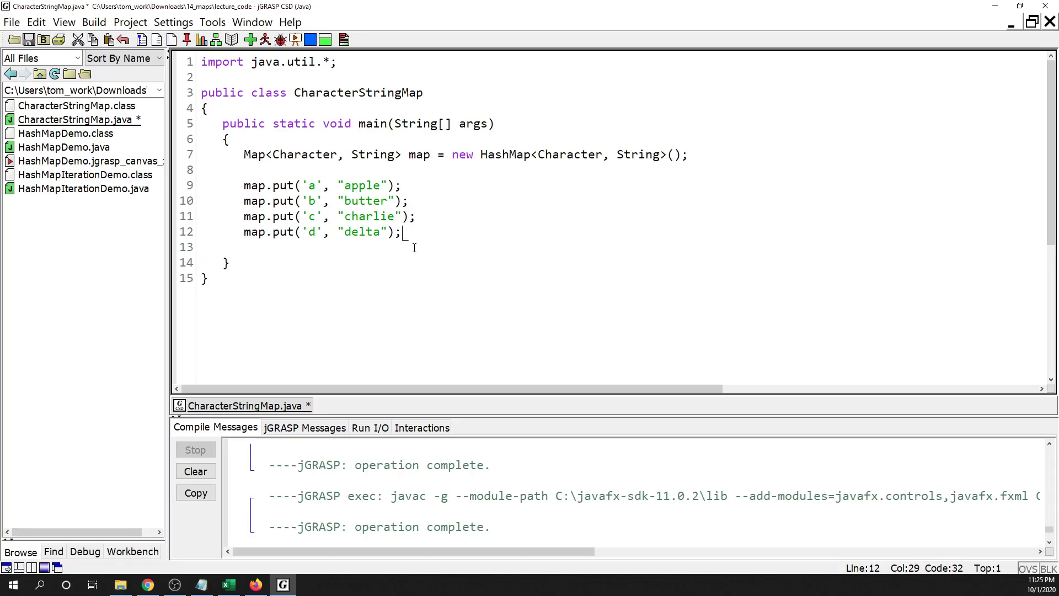
- Add the 'd' to "delta" and 'e' to "echo" pairs, leaving a blank line
key(Return)
text(map.put('e', "echo")
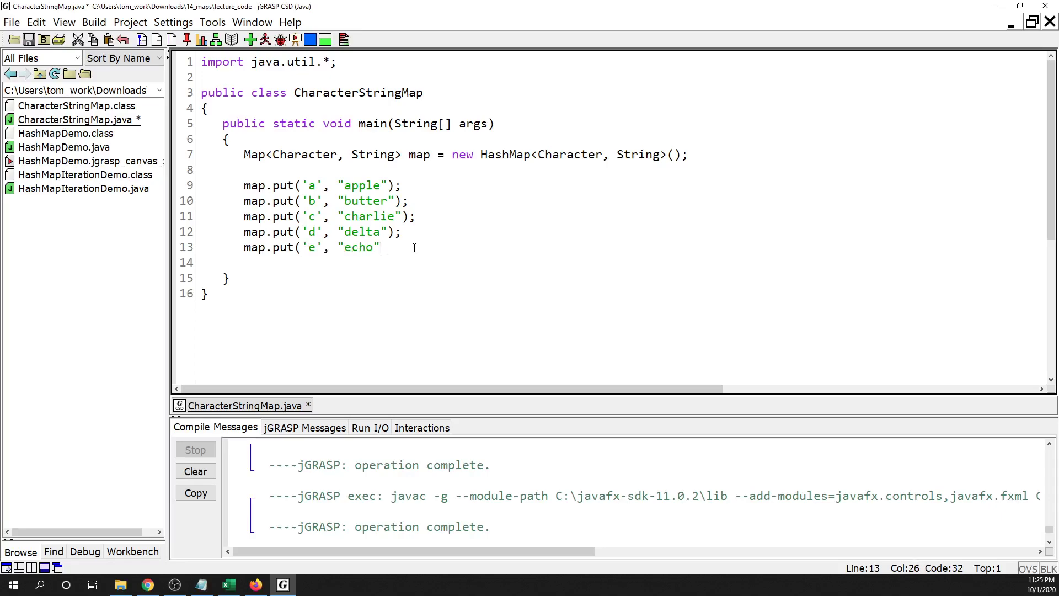
text();)
key(Return)
key(Return)
text(System.out.println(map);)
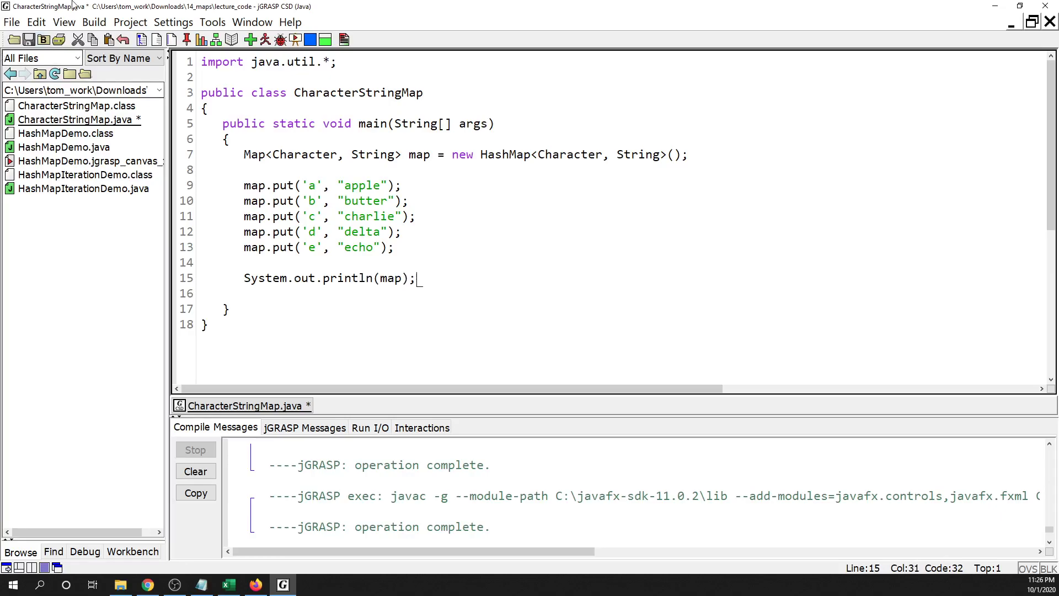
- Compile and run the program, printing {a=apple, b=butter, c=charlie, d=delta, e=echo}
click(249, 41)
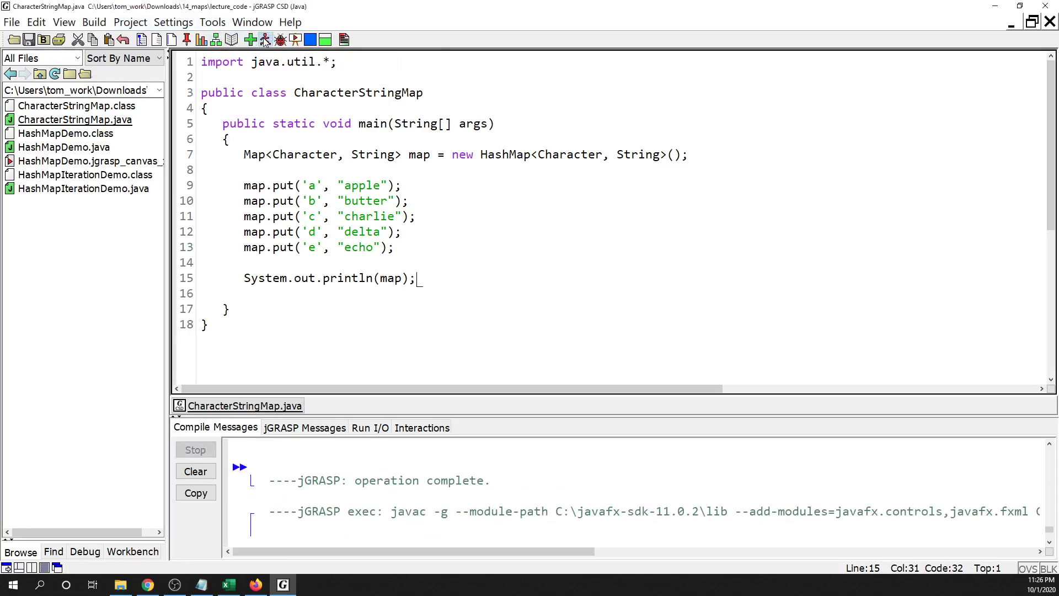
click(265, 40)
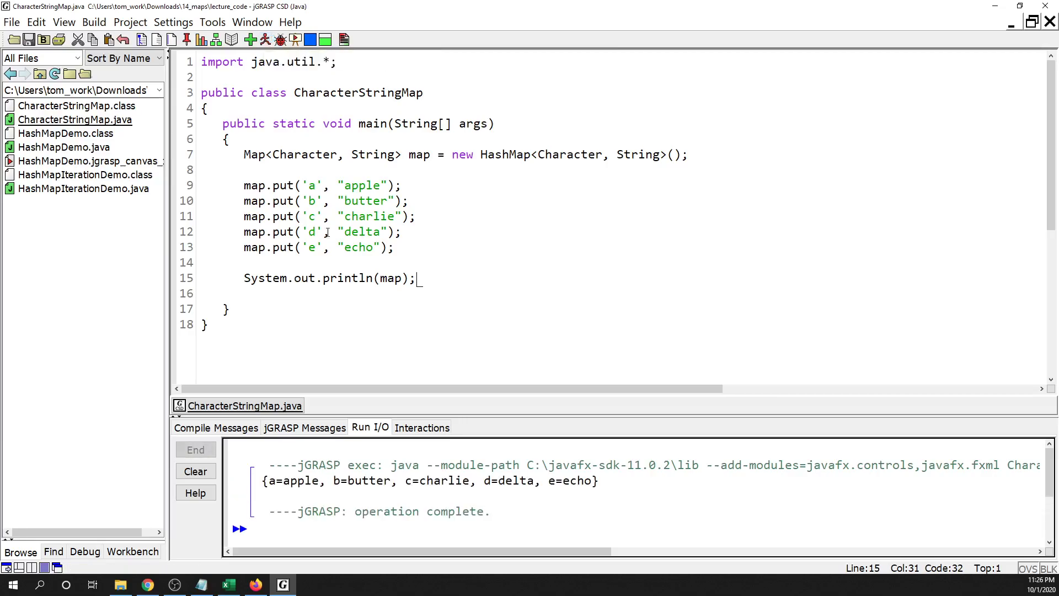